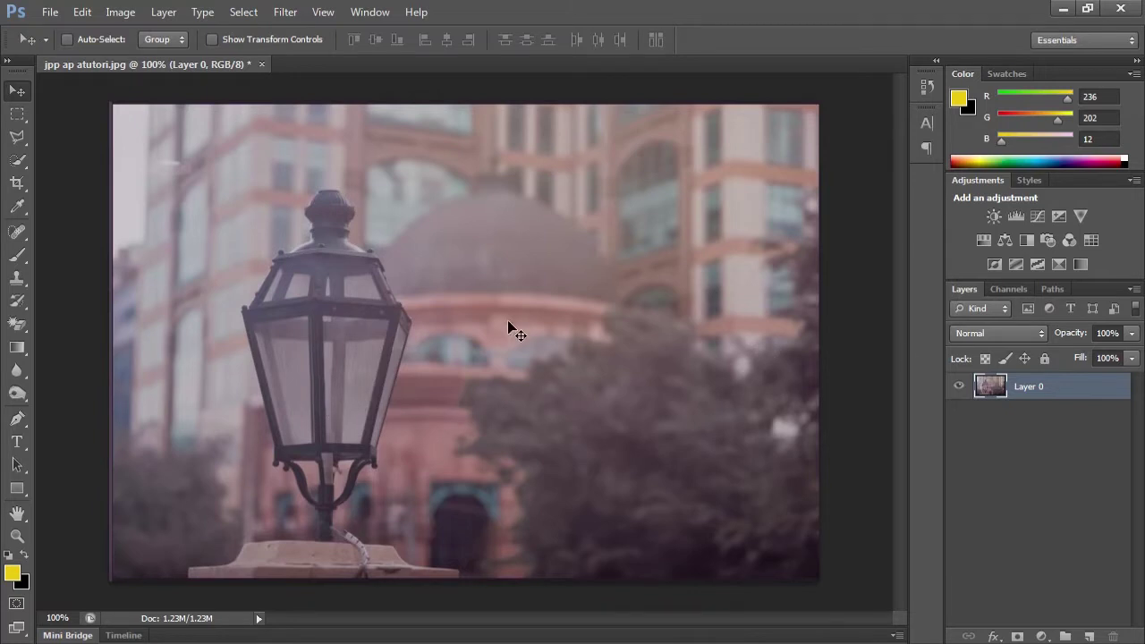
Step: Add a new layer and set up a Soft Round brush with 100% opacity and 100% flow
{"action": "left_click", "coordinate": [1093, 636]}
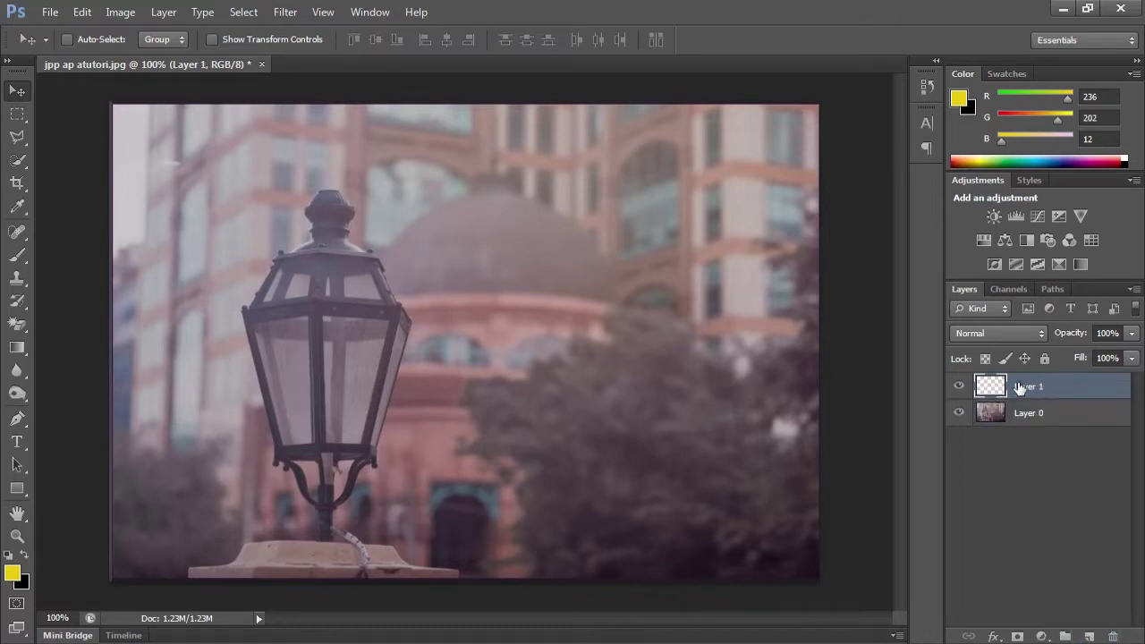
{"action": "left_click", "coordinate": [27, 260]}
{"action": "left_click", "coordinate": [90, 44]}
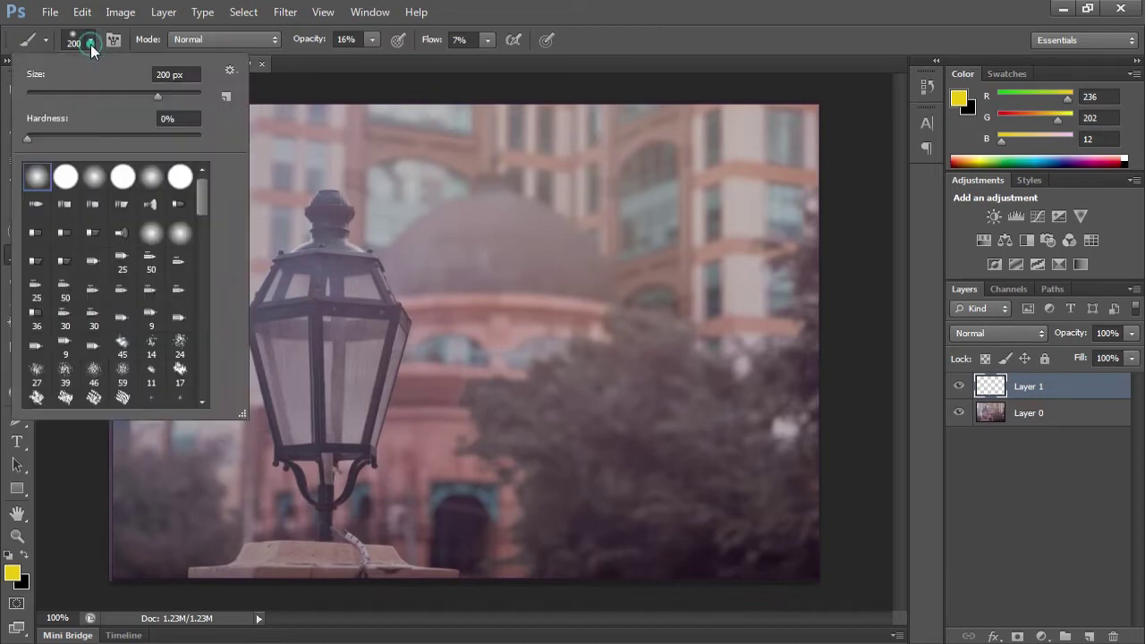
{"action": "left_click", "coordinate": [37, 182]}
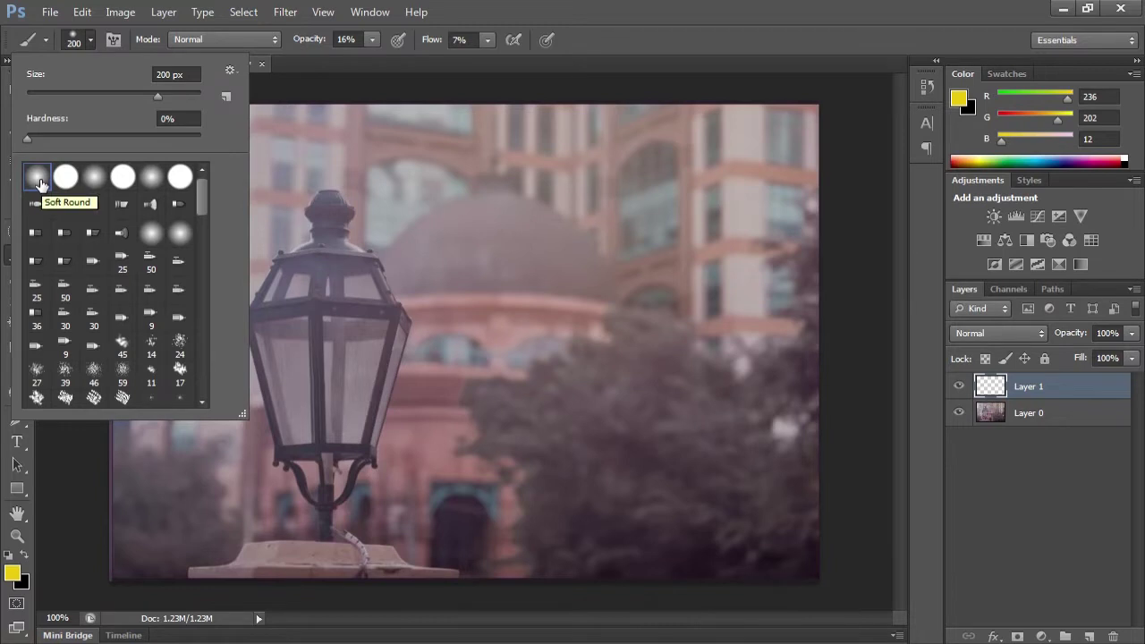
{"action": "left_click", "coordinate": [372, 40]}
{"action": "left_click_drag", "start_coordinate": [366, 59], "coordinate": [695, 61]}
{"action": "left_click", "coordinate": [488, 39]}
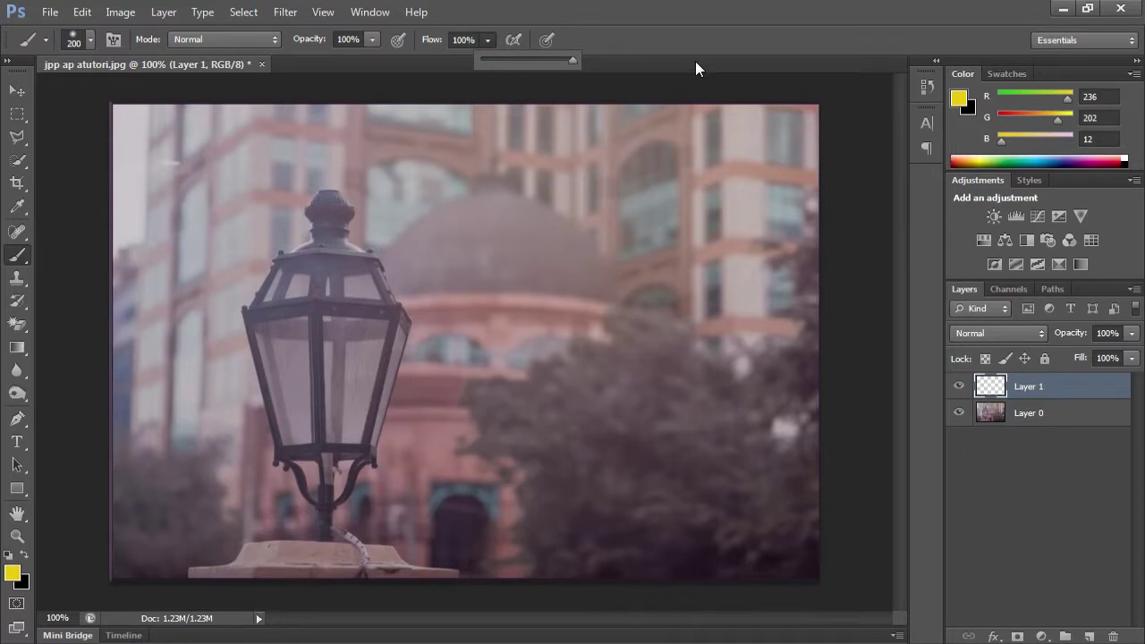
Step: Set the foreground color to bright yellow fde145 and paint one soft glow spot inside the lamp's glass
{"action": "left_click", "coordinate": [11, 573]}
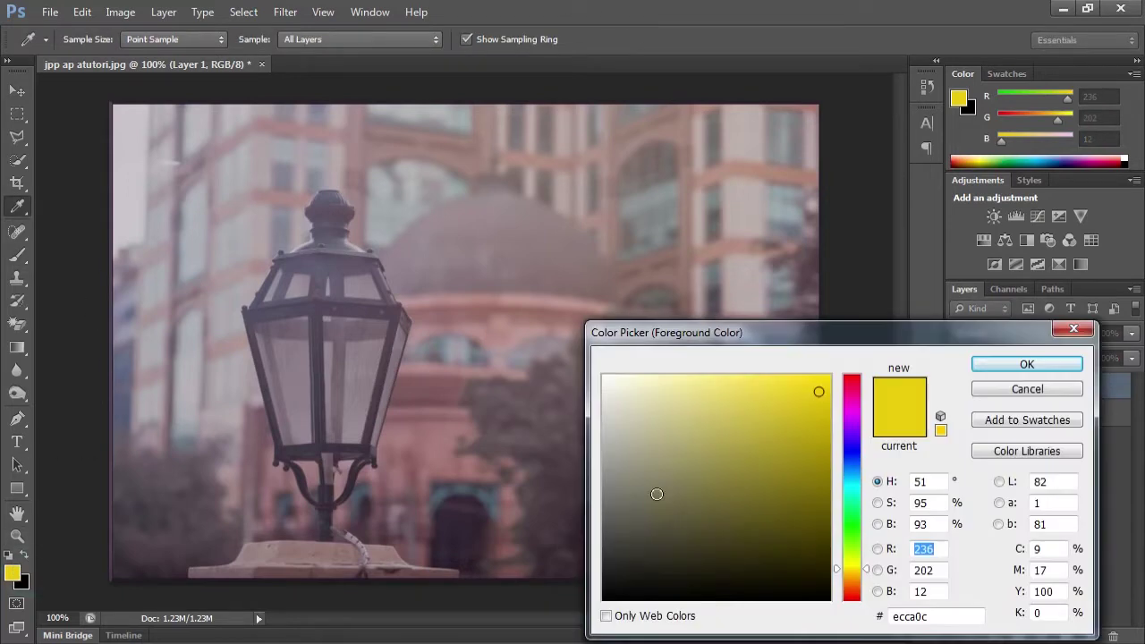
{"action": "left_click_drag", "start_coordinate": [807, 383], "coordinate": [768, 377]}
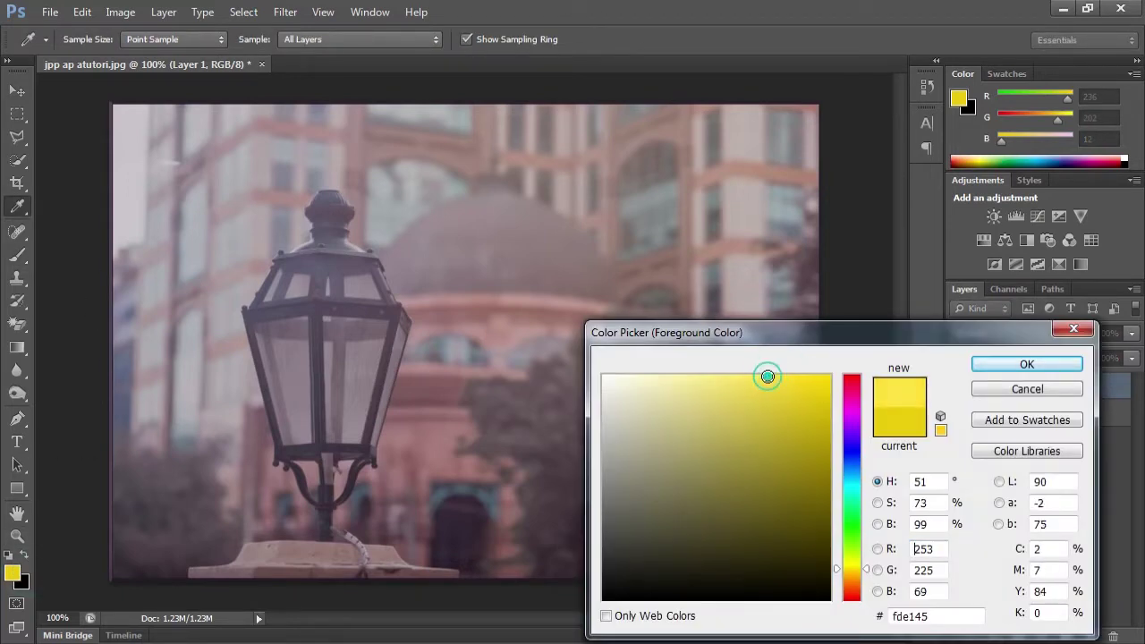
{"action": "left_click", "coordinate": [1019, 365]}
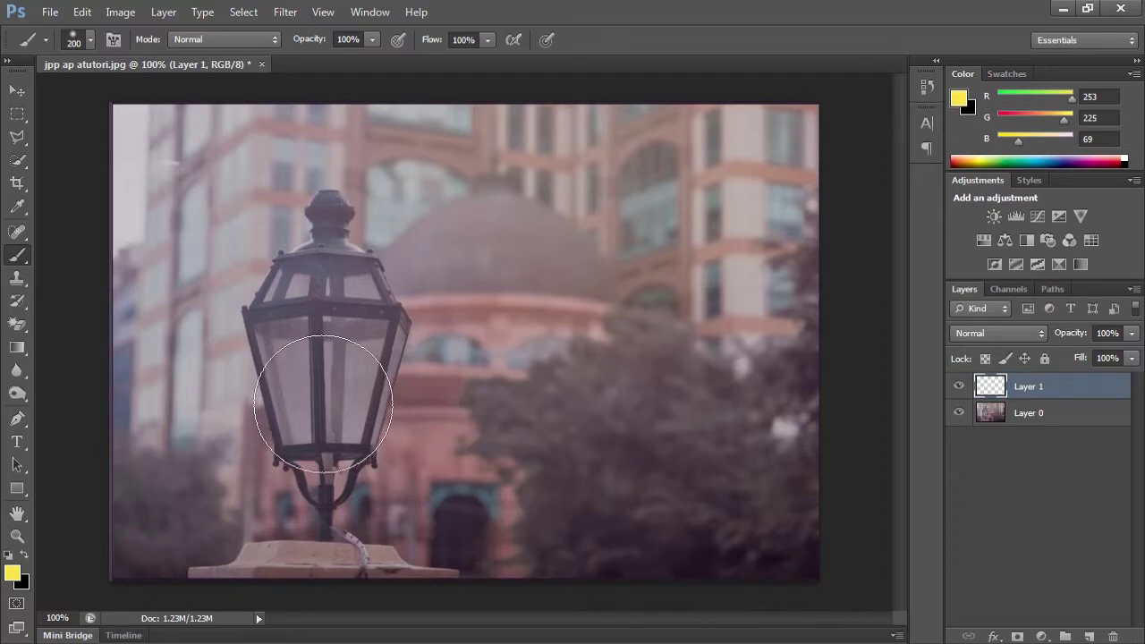
{"action": "left_click", "coordinate": [323, 403]}
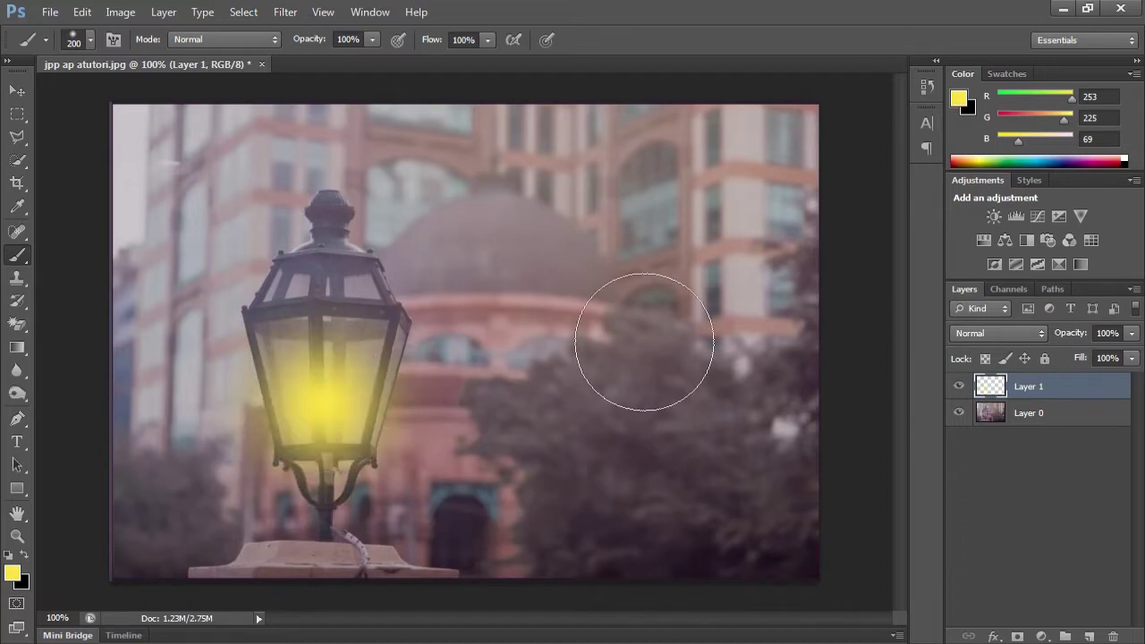
Step: Erase the yellow glow from the lamp's central vertical bar with a 25 px Eraser
{"action": "left_click", "coordinate": [17, 324]}
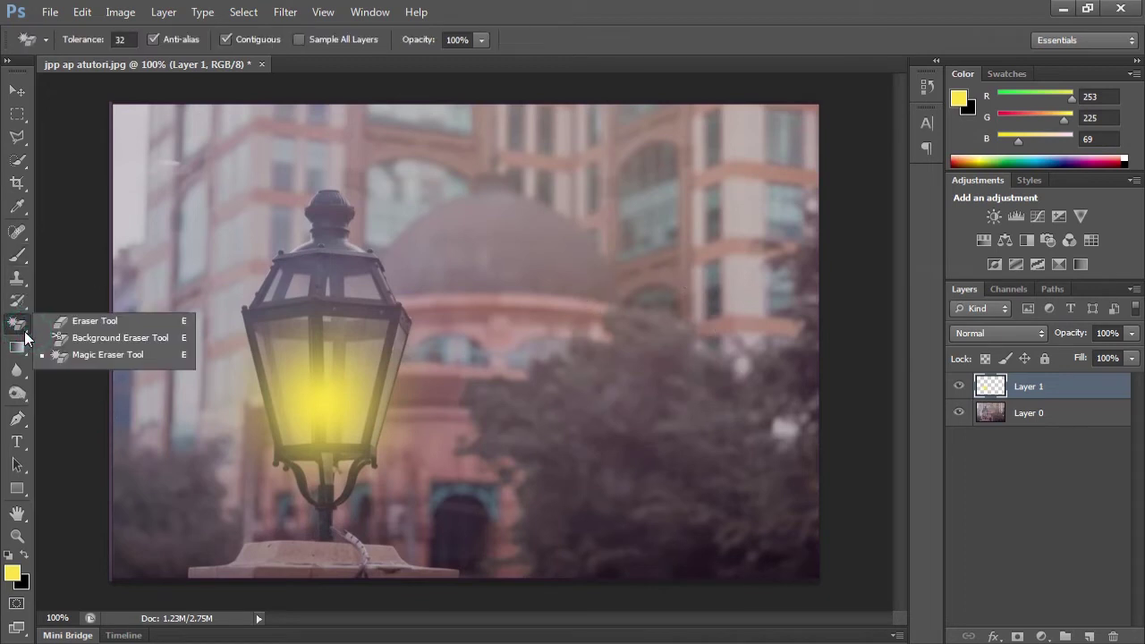
{"action": "left_click", "coordinate": [95, 324]}
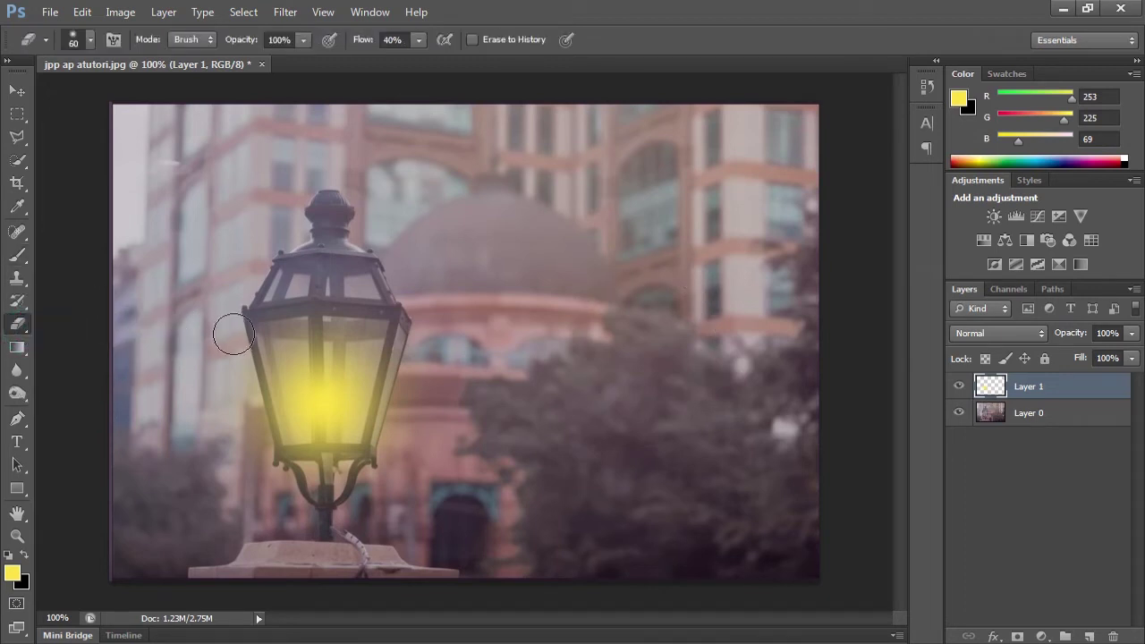
{"action": "key", "text": "bracketleft"}
{"action": "key", "text": "bracketleft"}
{"action": "key", "text": "bracketleft"}
{"action": "key", "text": "bracketleft"}
{"action": "key", "text": "bracketleft"}
{"action": "key", "text": "bracketleft"}
{"action": "mouse_move", "coordinate": [312, 341]}
{"action": "left_mouse_down"}
{"action": "mouse_move", "coordinate": [317, 448]}
{"action": "mouse_move", "coordinate": [281, 456]}
{"action": "mouse_move", "coordinate": [367, 452]}
{"action": "left_mouse_up"}
{"action": "left_click_drag", "start_coordinate": [312, 309], "coordinate": [320, 449]}
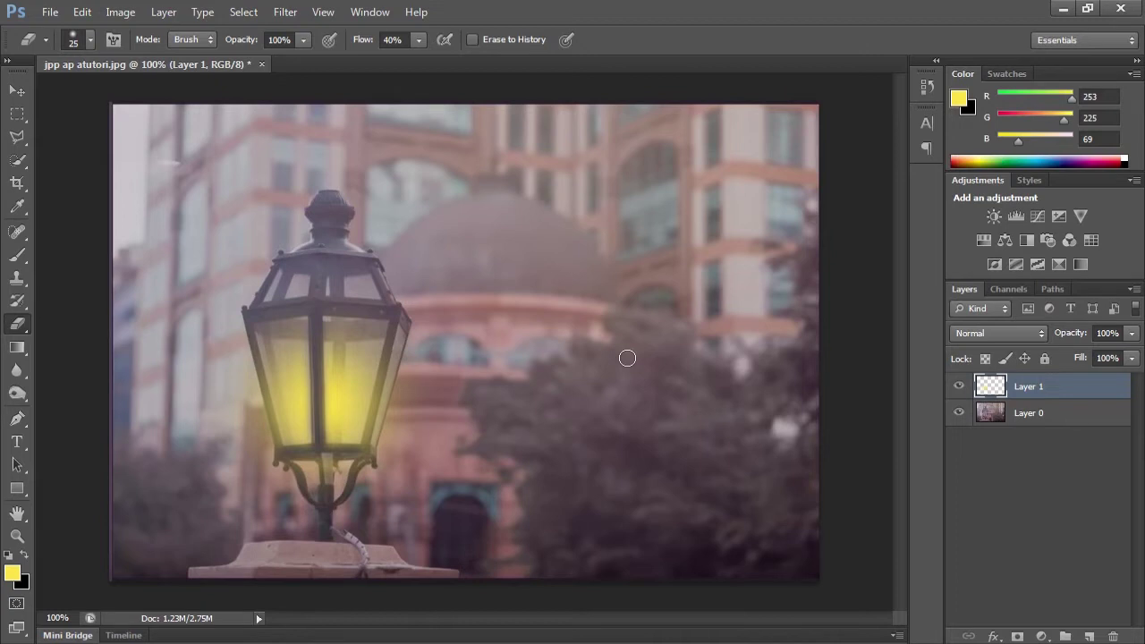
Step: On another new layer, paint a soft yellow glow around the lamp's base and lower background with the brush at 41% opacity and 26% flow
{"action": "left_click", "coordinate": [1088, 637]}
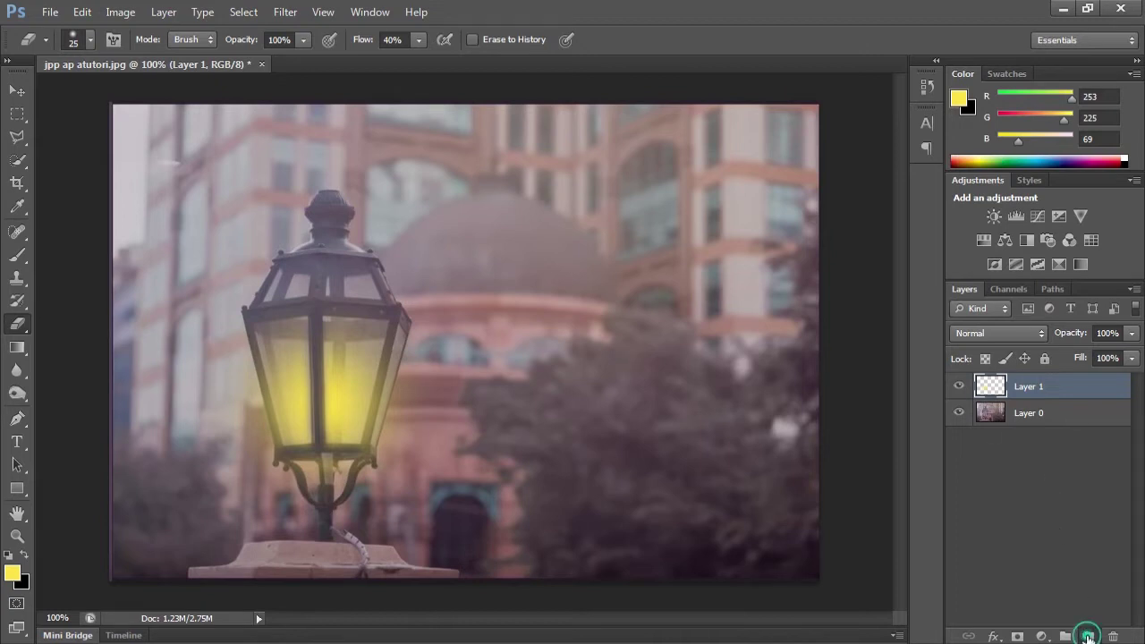
{"action": "left_click", "coordinate": [20, 257]}
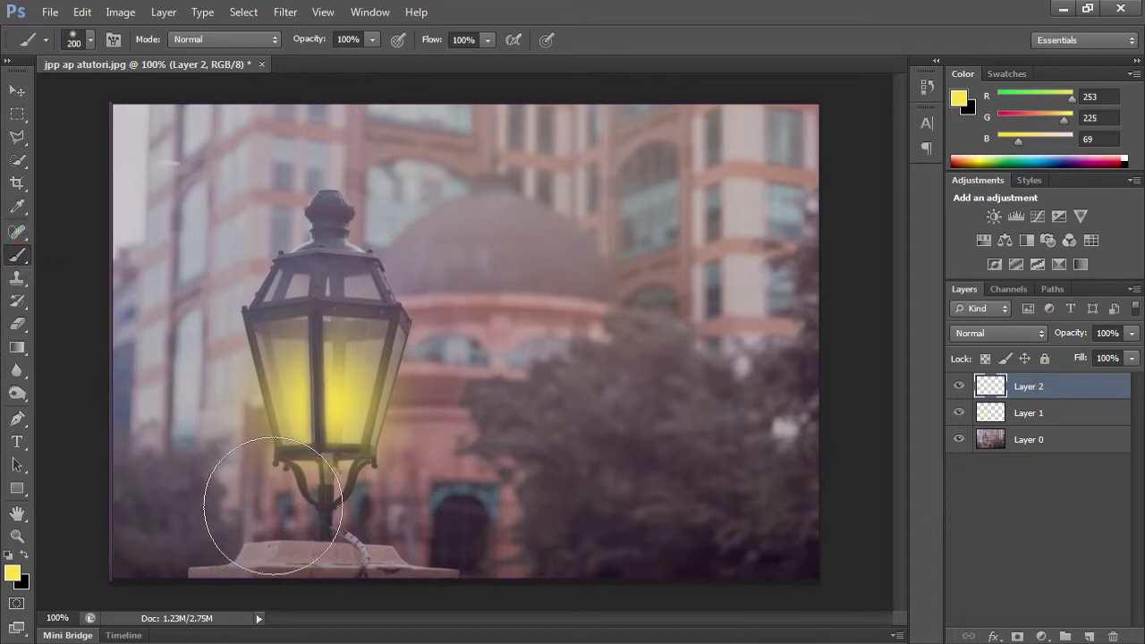
{"action": "left_click", "coordinate": [373, 39]}
{"action": "left_click_drag", "start_coordinate": [370, 60], "coordinate": [318, 59]}
{"action": "left_click", "coordinate": [487, 40]}
{"action": "left_click_drag", "start_coordinate": [489, 60], "coordinate": [421, 60]}
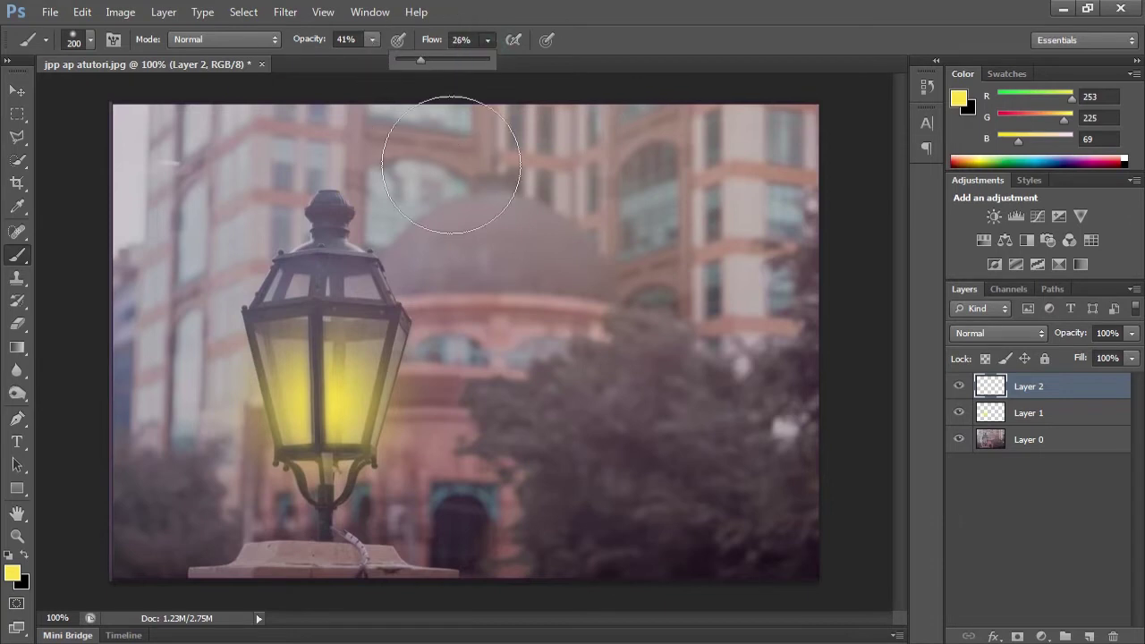
{"action": "mouse_move", "coordinate": [456, 435]}
{"action": "left_mouse_down"}
{"action": "mouse_move", "coordinate": [430, 502]}
{"action": "mouse_move", "coordinate": [309, 529]}
{"action": "mouse_move", "coordinate": [211, 461]}
{"action": "mouse_move", "coordinate": [193, 464]}
{"action": "mouse_move", "coordinate": [178, 500]}
{"action": "mouse_move", "coordinate": [215, 562]}
{"action": "mouse_move", "coordinate": [409, 519]}
{"action": "mouse_move", "coordinate": [468, 464]}
{"action": "mouse_move", "coordinate": [406, 567]}
{"action": "mouse_move", "coordinate": [205, 461]}
{"action": "mouse_move", "coordinate": [163, 409]}
{"action": "mouse_move", "coordinate": [332, 535]}
{"action": "mouse_move", "coordinate": [437, 461]}
{"action": "mouse_move", "coordinate": [456, 514]}
{"action": "left_mouse_up"}
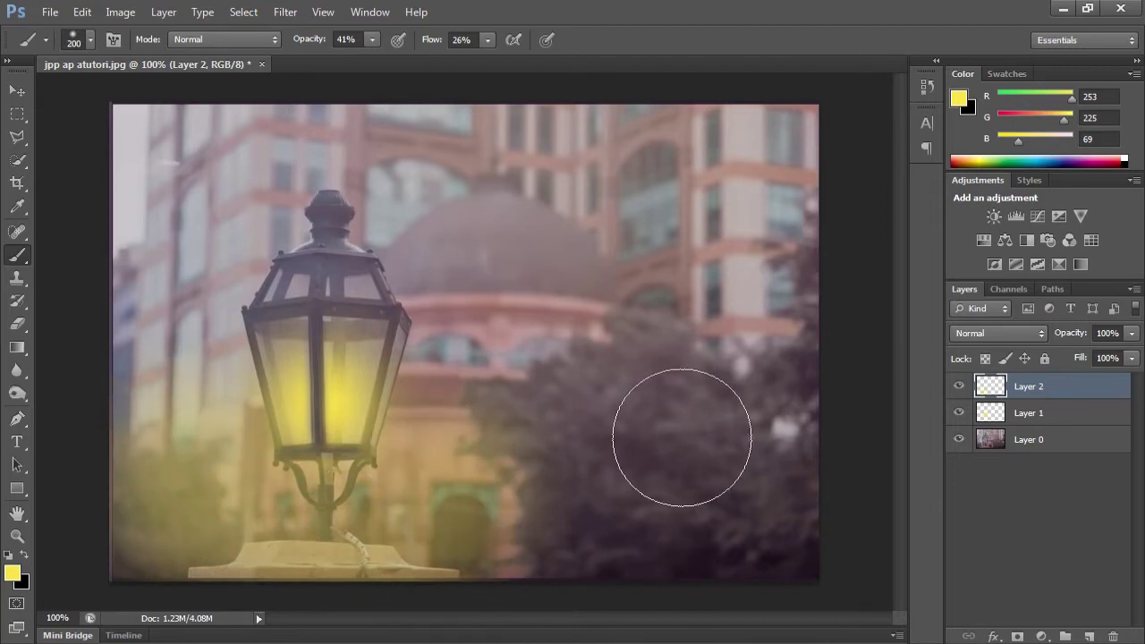
Step: On a third new layer, paint a fainter yellow glow over the dome and buildings with the brush at 23% opacity and 15% flow
{"action": "left_click", "coordinate": [1089, 636]}
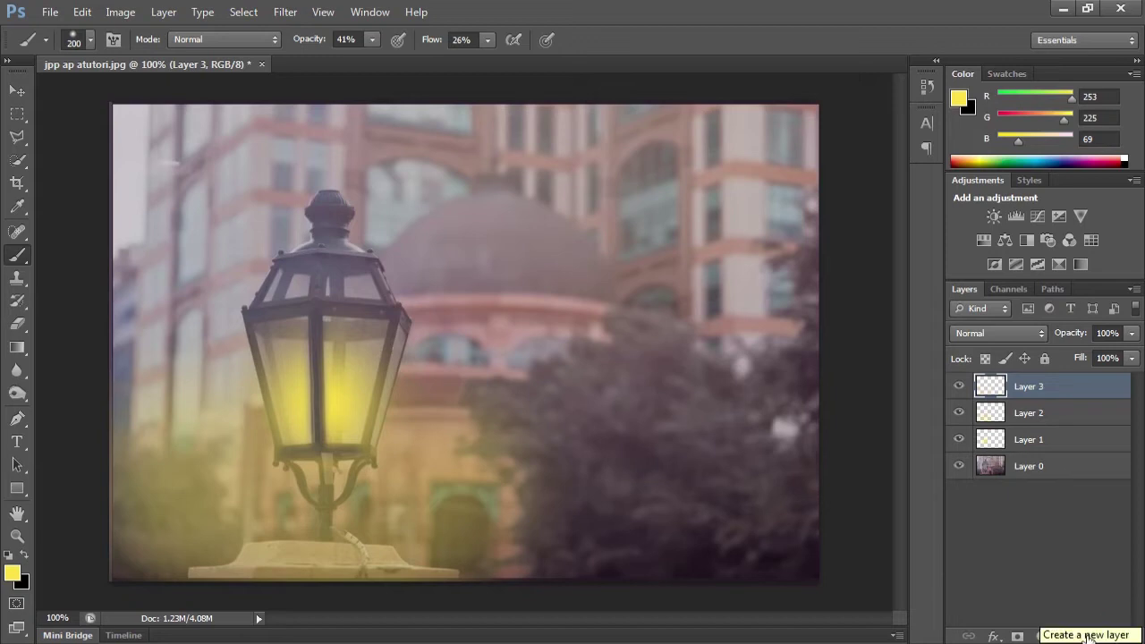
{"action": "left_click", "coordinate": [371, 43]}
{"action": "left_click_drag", "start_coordinate": [371, 59], "coordinate": [355, 59]}
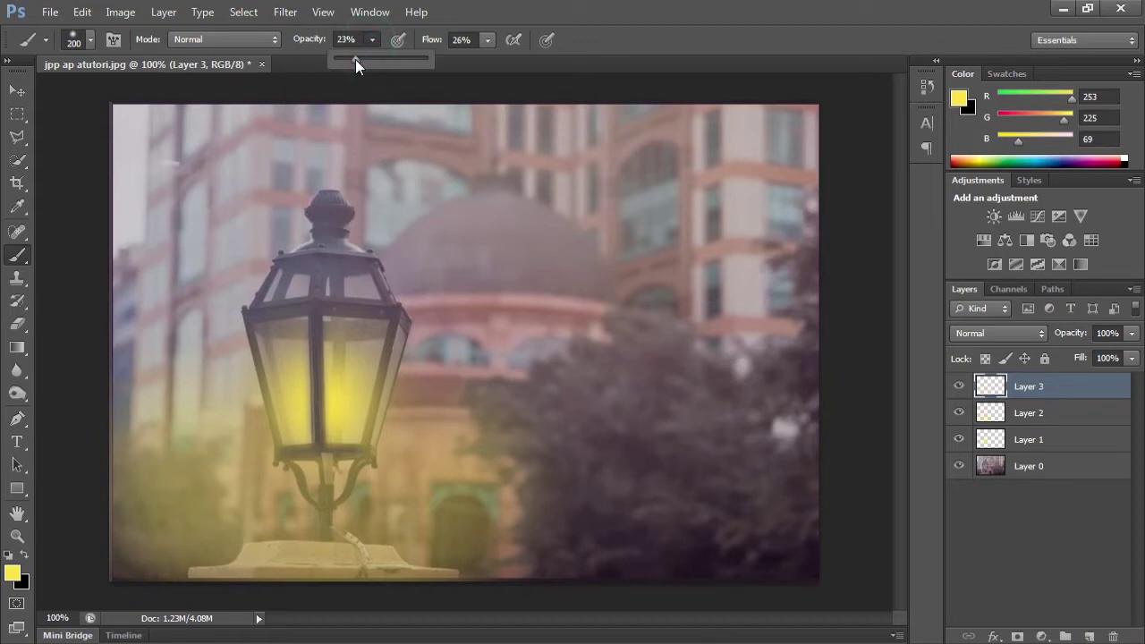
{"action": "left_click", "coordinate": [490, 39]}
{"action": "left_click", "coordinate": [489, 40]}
{"action": "left_click_drag", "start_coordinate": [487, 59], "coordinate": [477, 59]}
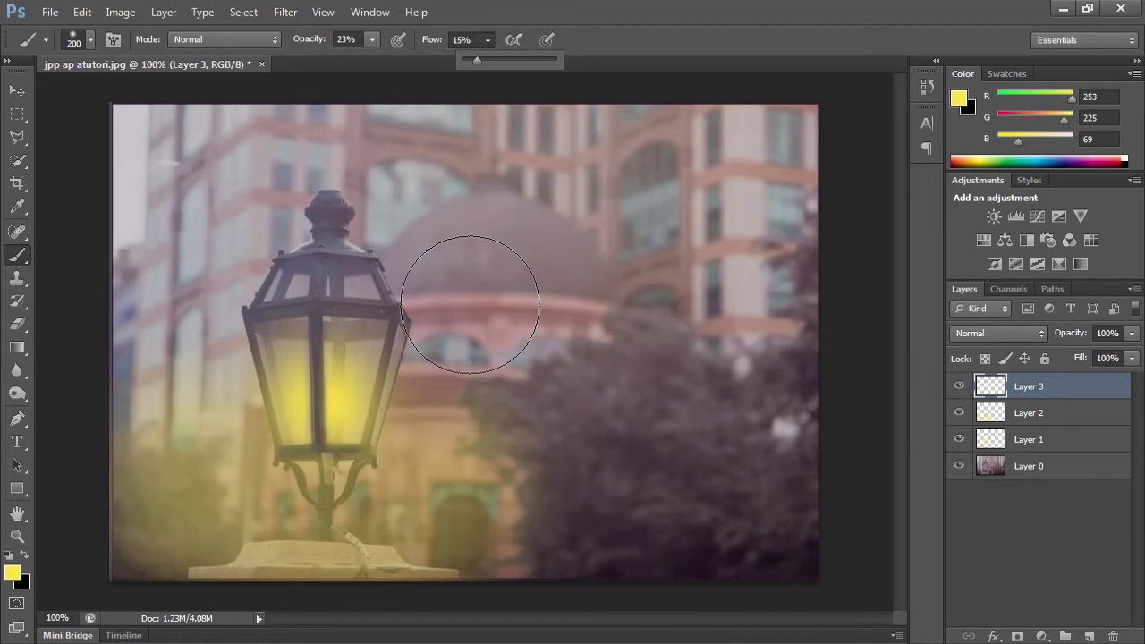
{"action": "left_click", "coordinate": [474, 338]}
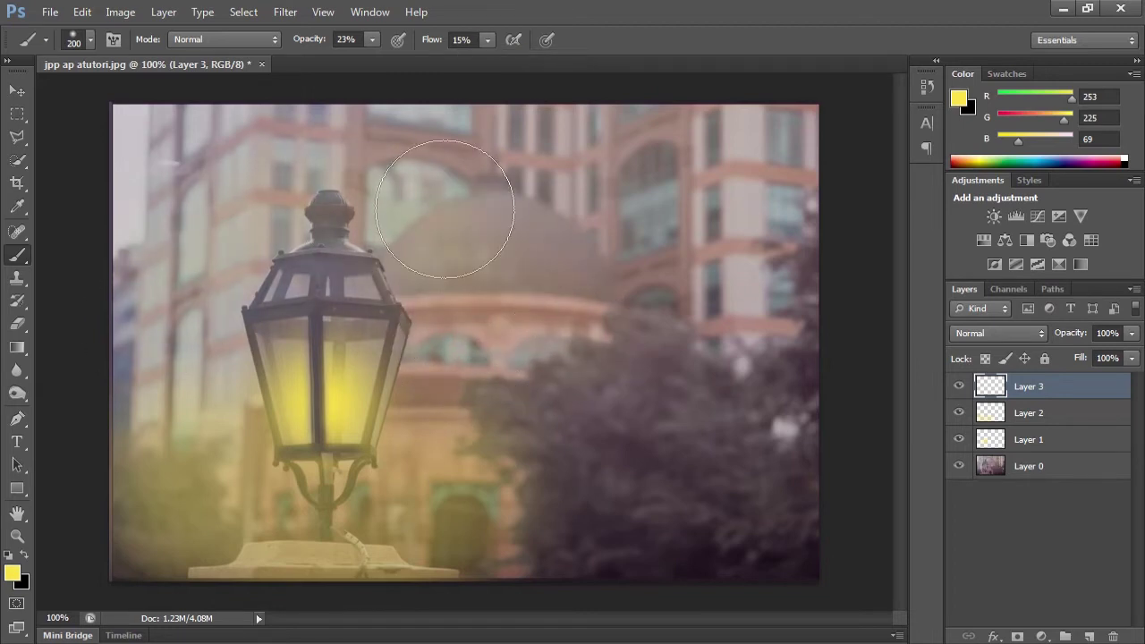
{"action": "left_click_drag", "start_coordinate": [685, 302], "coordinate": [677, 298]}
Step: Add a Color Lookup adjustment layer using the FoggyNight.3DL 3DLUT file and collapse its properties
{"action": "left_click", "coordinate": [1042, 636]}
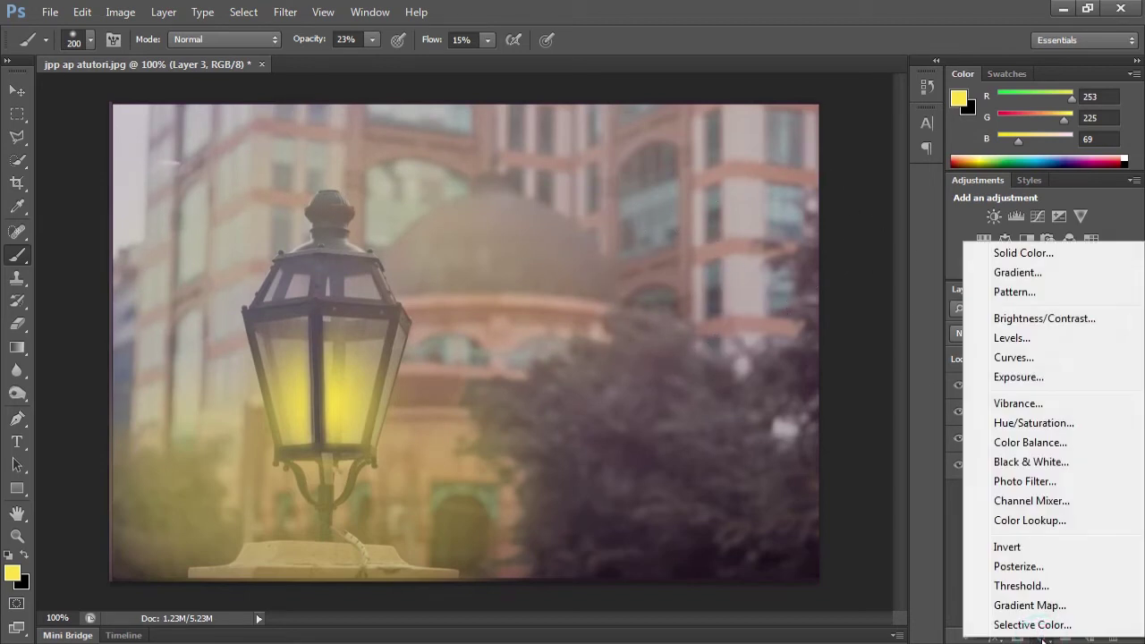
{"action": "left_click", "coordinate": [1063, 522]}
{"action": "left_click_drag", "start_coordinate": [441, 84], "coordinate": [723, 112]}
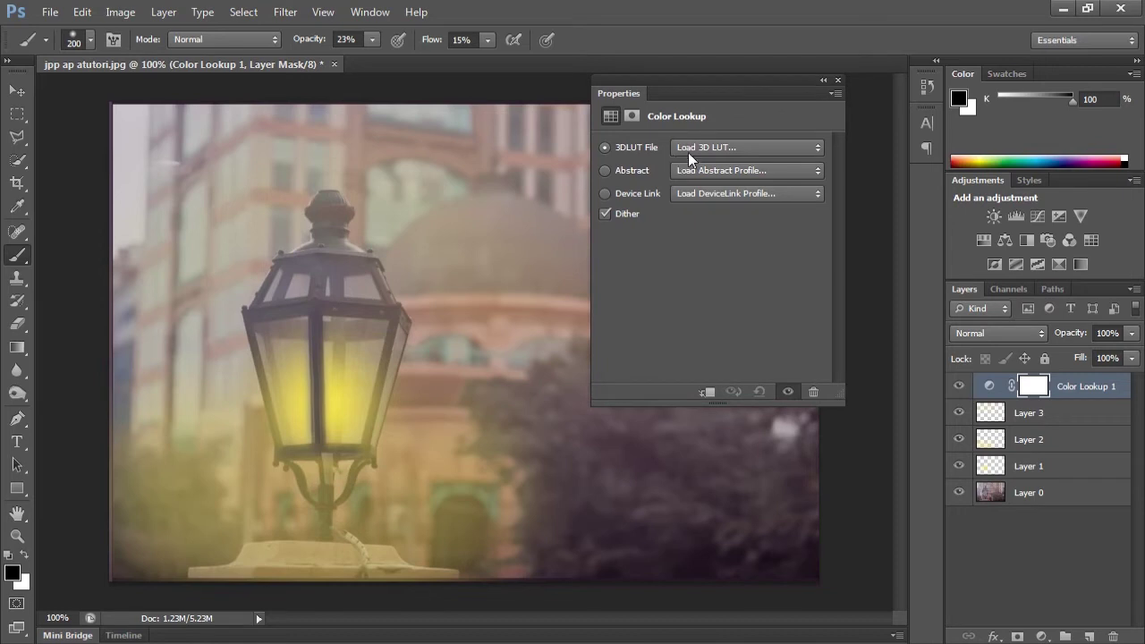
{"action": "left_click", "coordinate": [727, 149]}
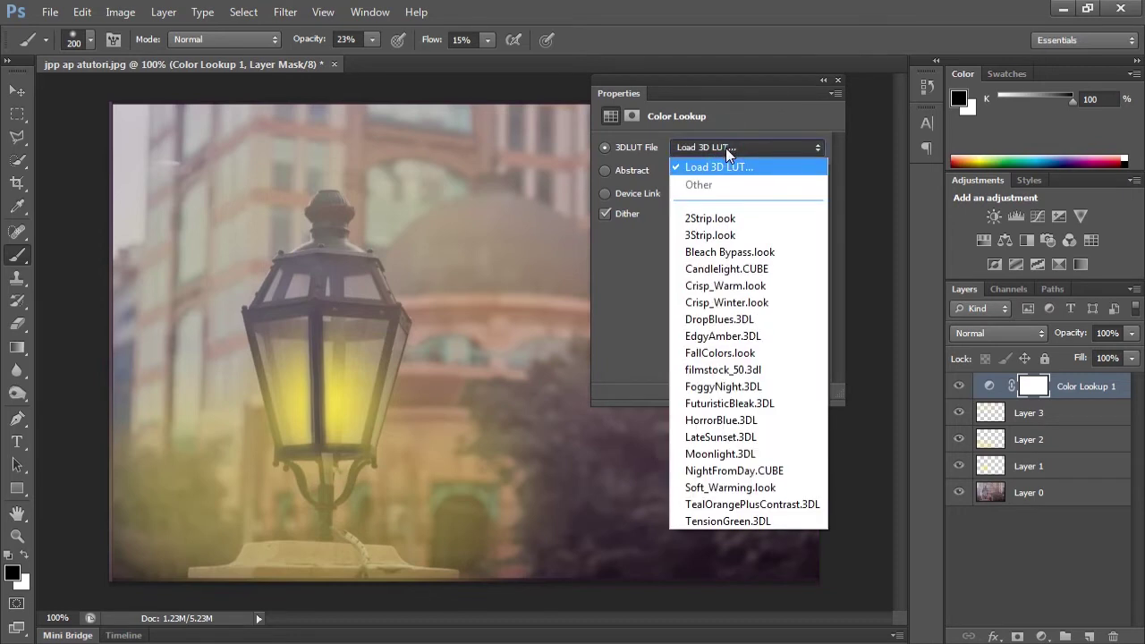
{"action": "left_click", "coordinate": [762, 386]}
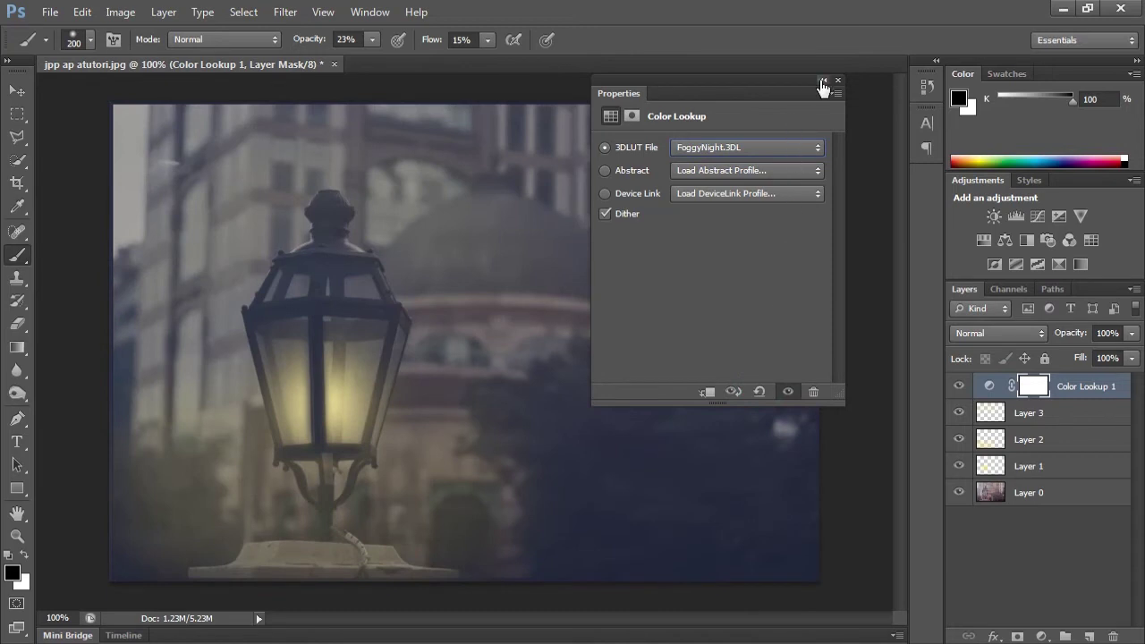
{"action": "left_click", "coordinate": [824, 81]}
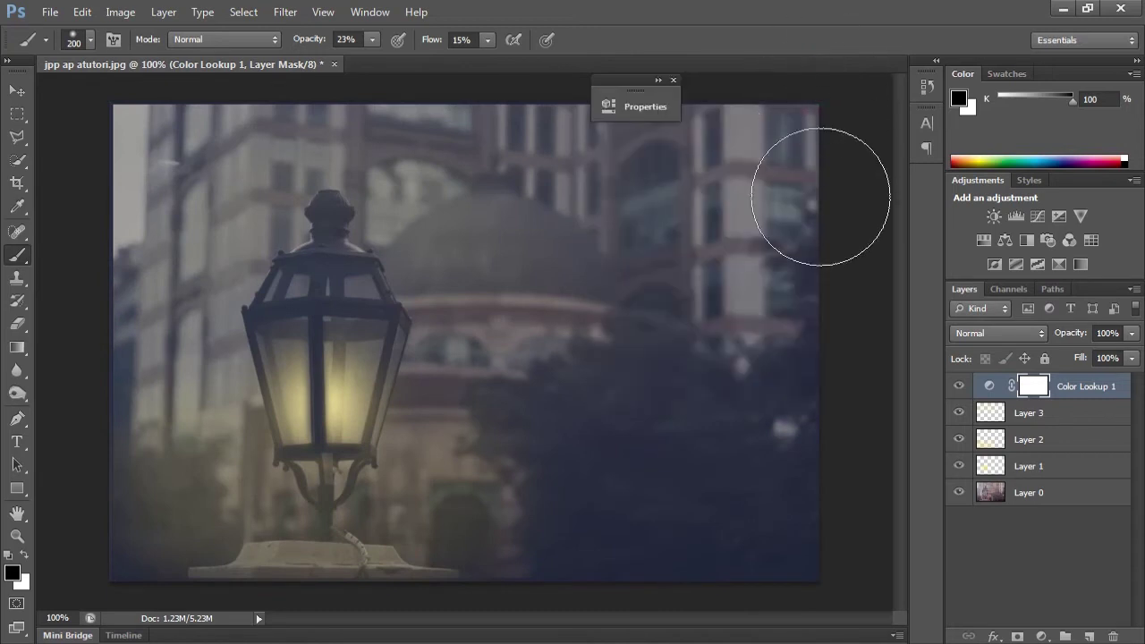
Step: Compare the image with and without the Color Lookup adjustment by toggling its visibility
{"action": "left_click", "coordinate": [959, 387]}
{"action": "left_click", "coordinate": [959, 388]}
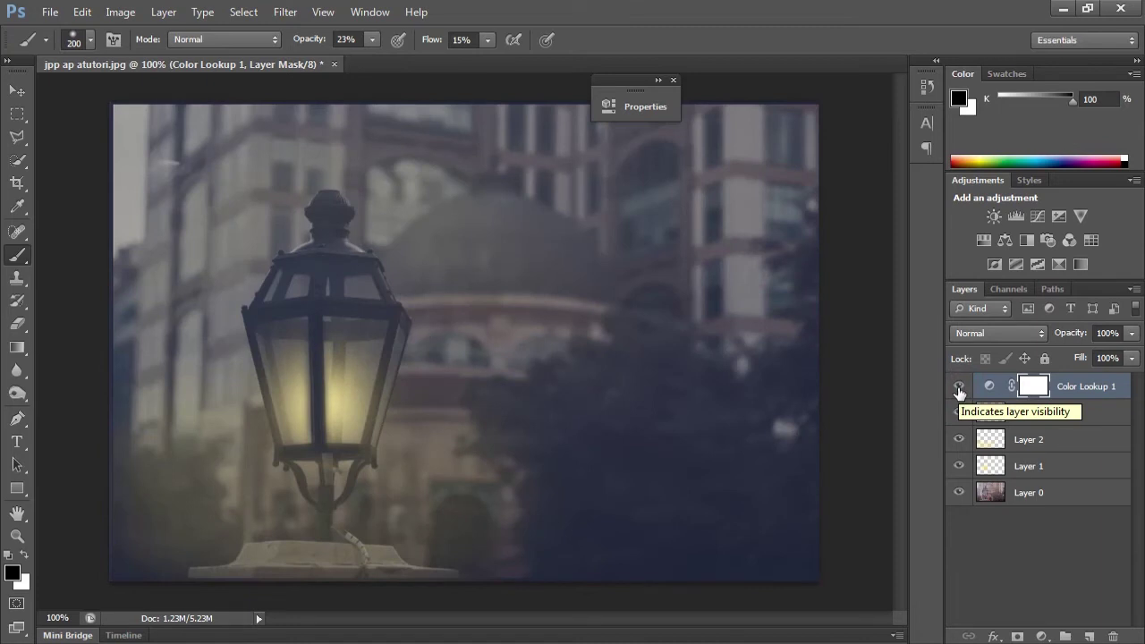
{"action": "left_click", "coordinate": [959, 388]}
{"action": "left_click", "coordinate": [959, 388]}
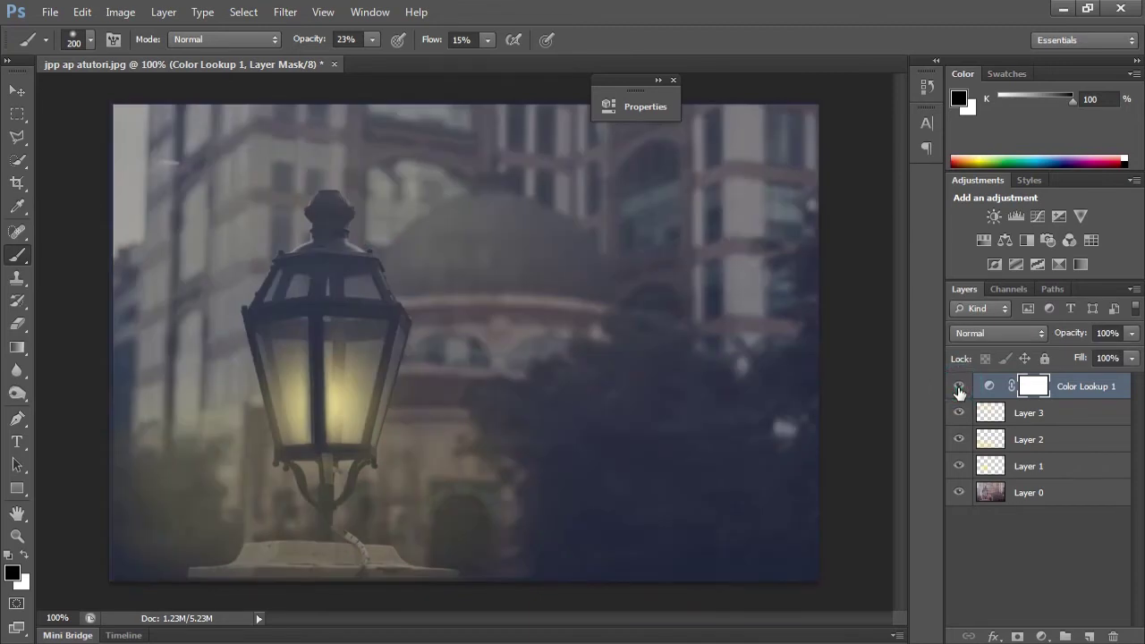
Step: Hide the three yellow glow layers and show them again one by one to examine each layer's lighting effect
{"action": "left_click", "coordinate": [959, 412]}
{"action": "left_click", "coordinate": [957, 439]}
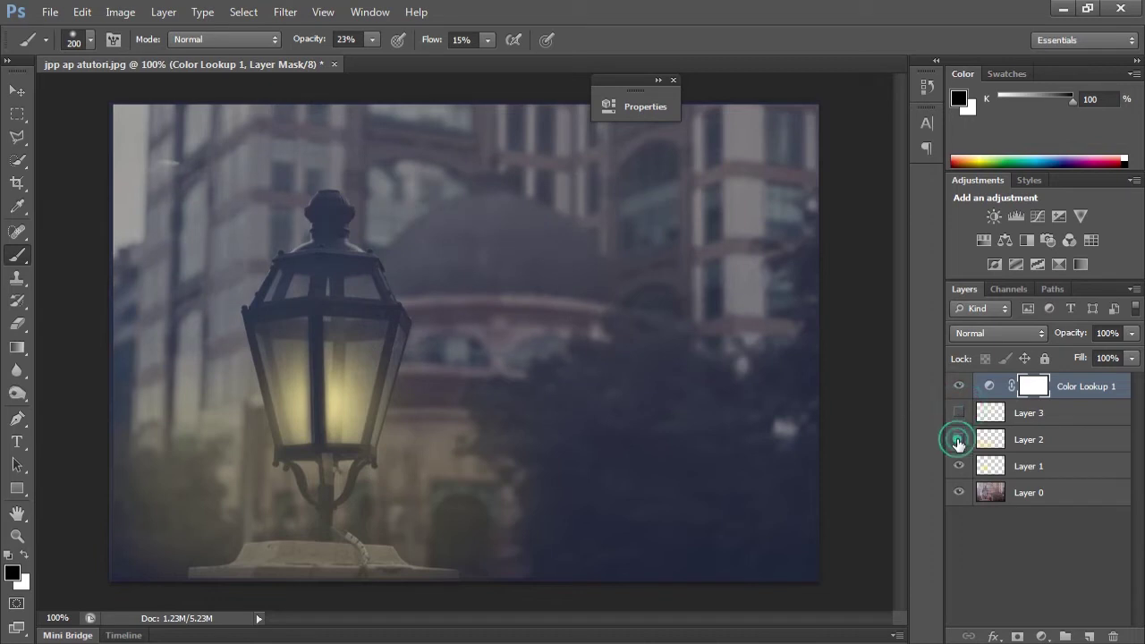
{"action": "left_click", "coordinate": [958, 466]}
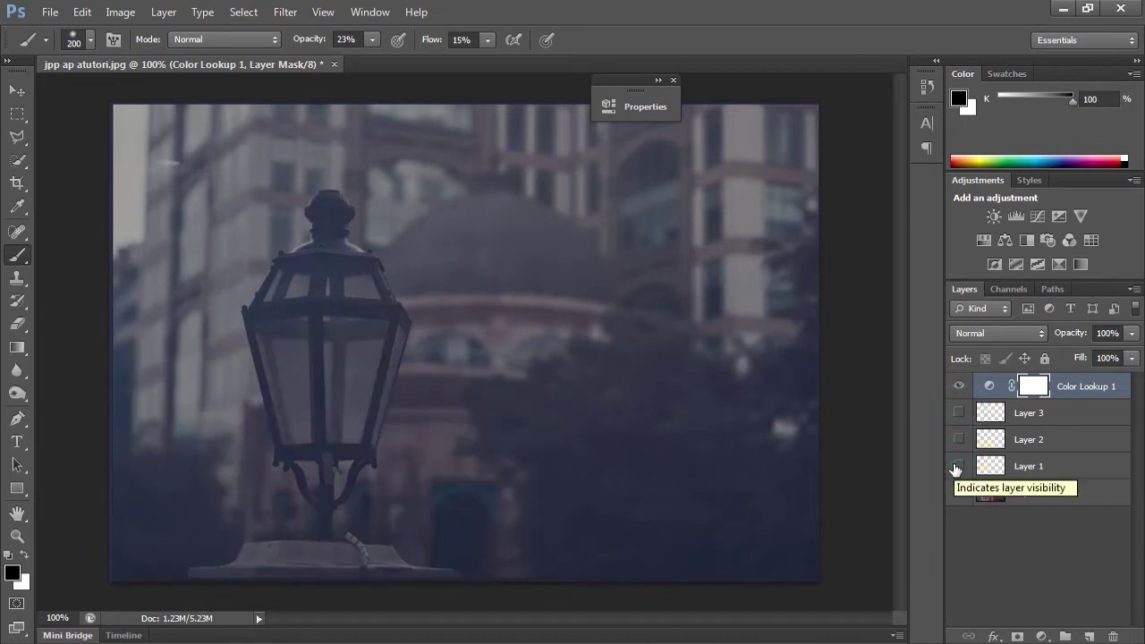
{"action": "left_click", "coordinate": [958, 466]}
{"action": "left_click", "coordinate": [957, 466]}
{"action": "left_click", "coordinate": [957, 467]}
{"action": "left_click", "coordinate": [957, 466]}
{"action": "left_click", "coordinate": [958, 466]}
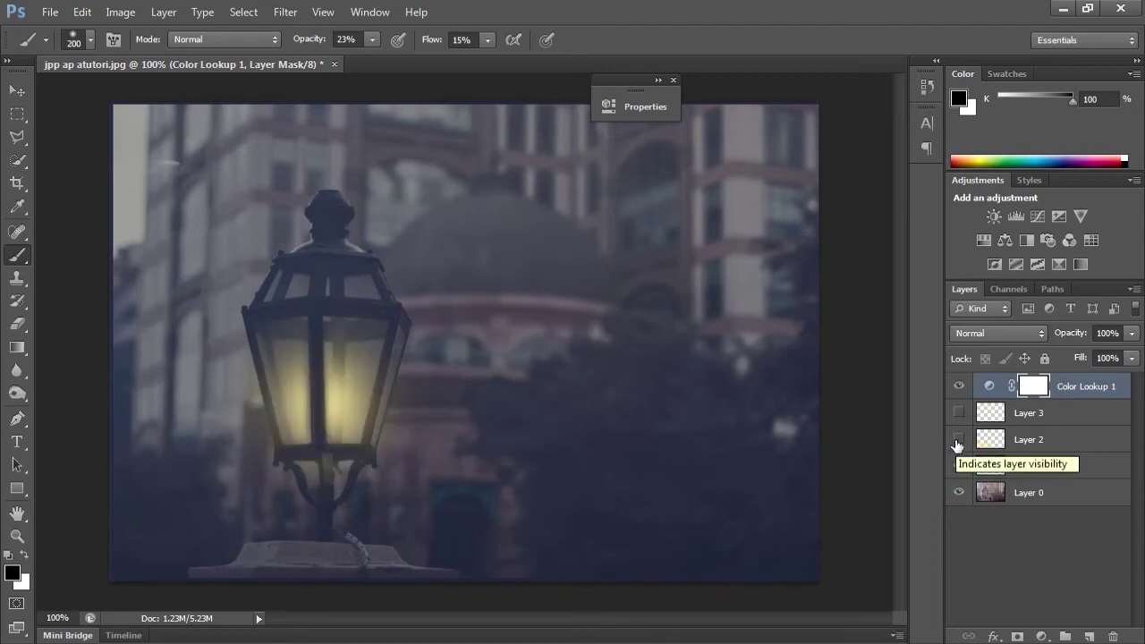
{"action": "left_click", "coordinate": [957, 441]}
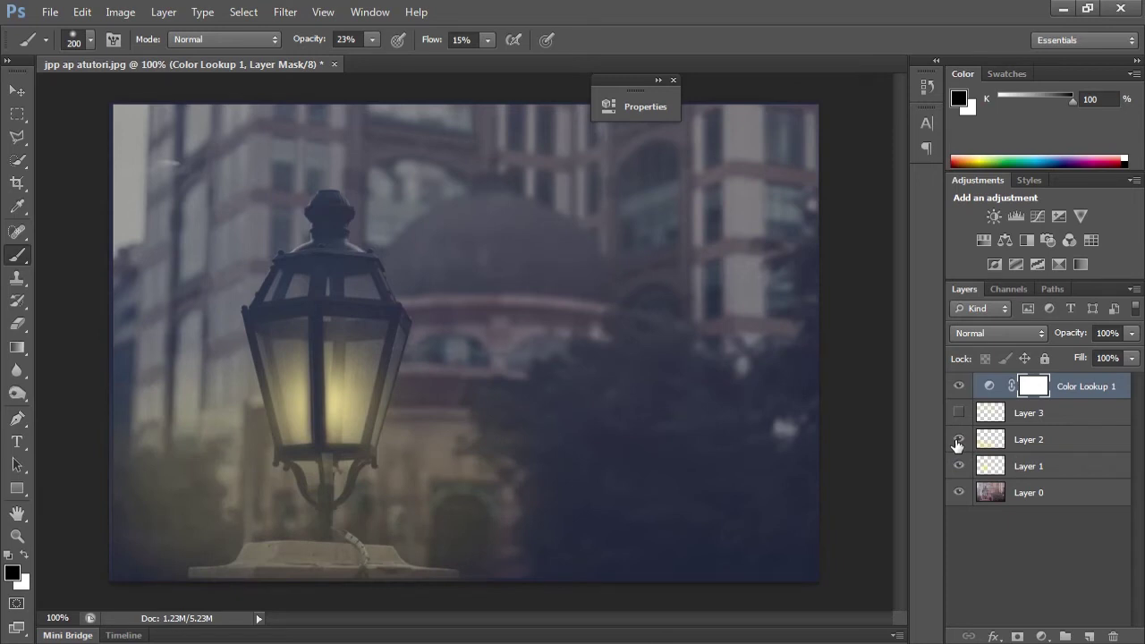
{"action": "left_click", "coordinate": [959, 413]}
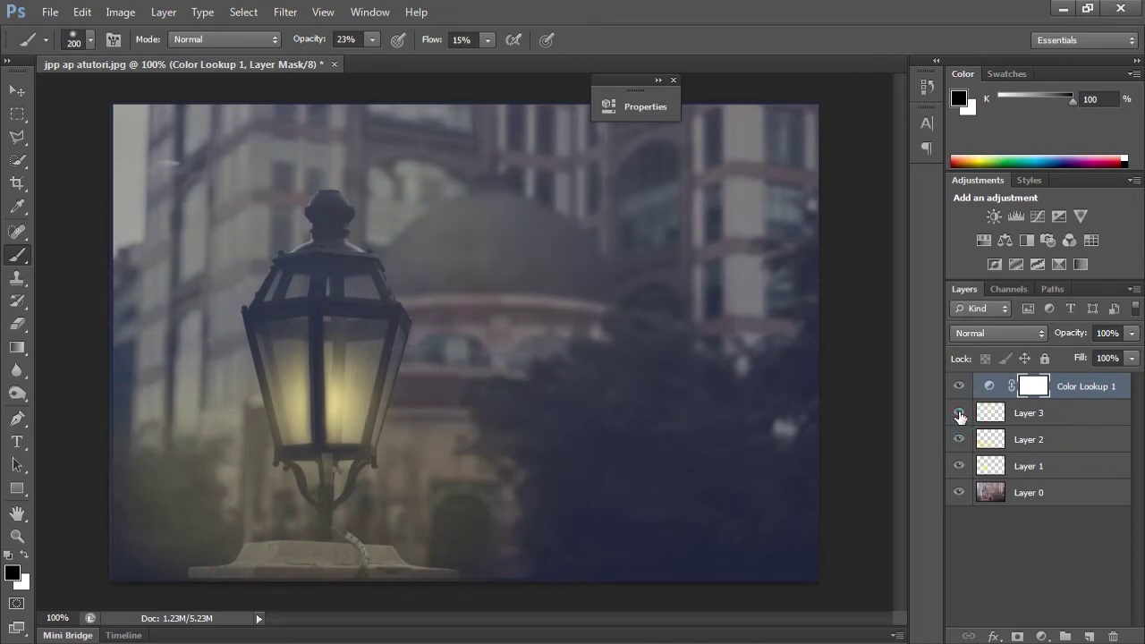